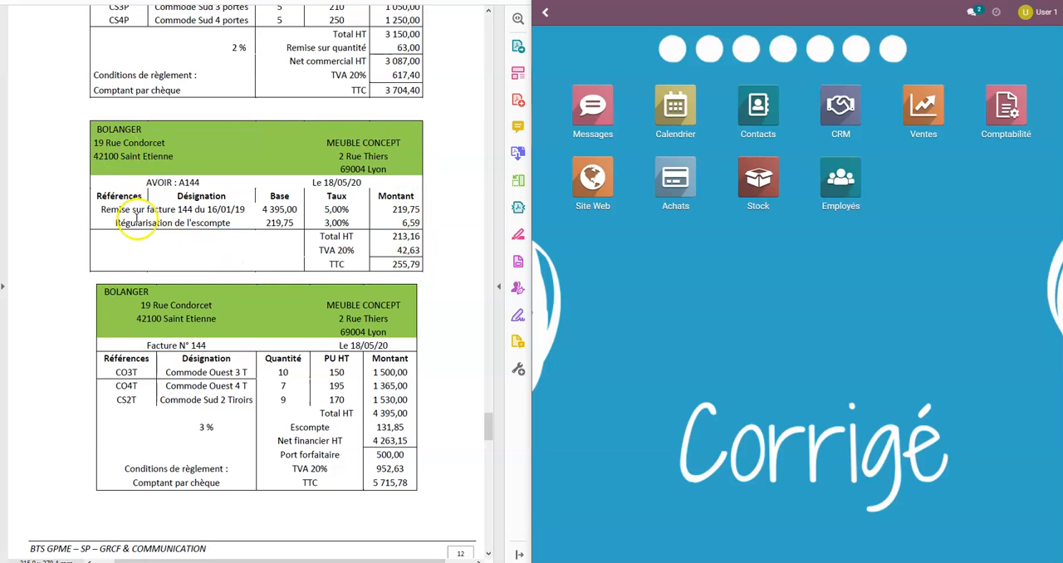
# Review the two lines of credit note A144 in the PDF and start a new supplier credit note in Comptabilité.
pyautogui.moveTo(101, 210); pyautogui.dragTo(420, 210)
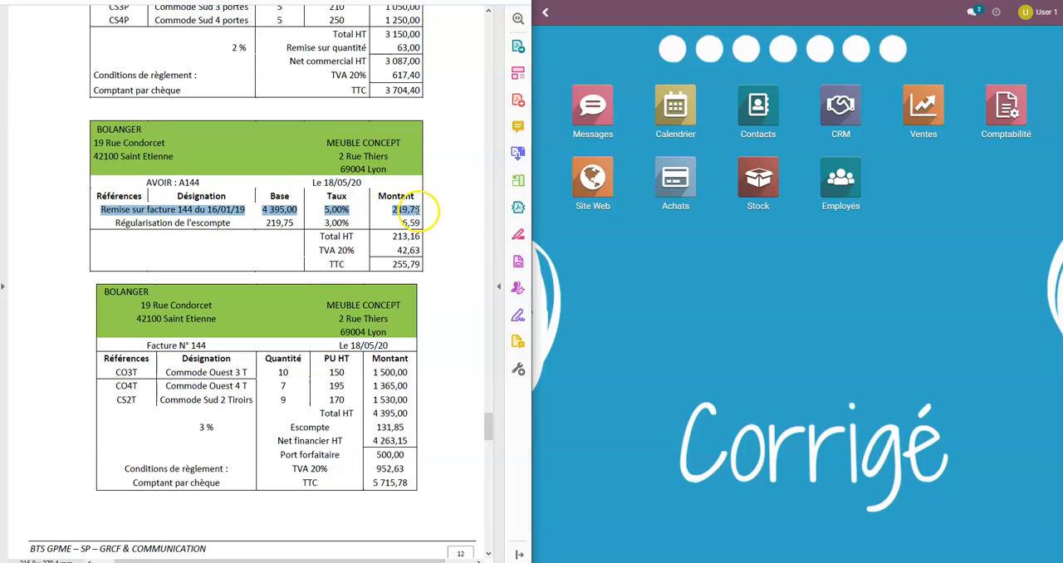
pyautogui.click(133, 233)
pyautogui.moveTo(117, 222); pyautogui.dragTo(420, 223)
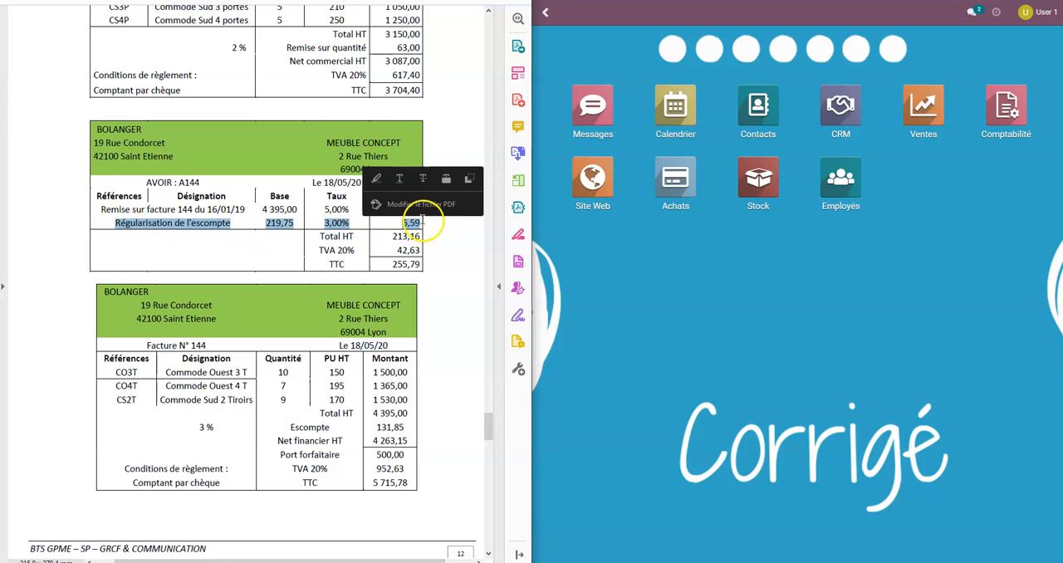
pyautogui.click(286, 232)
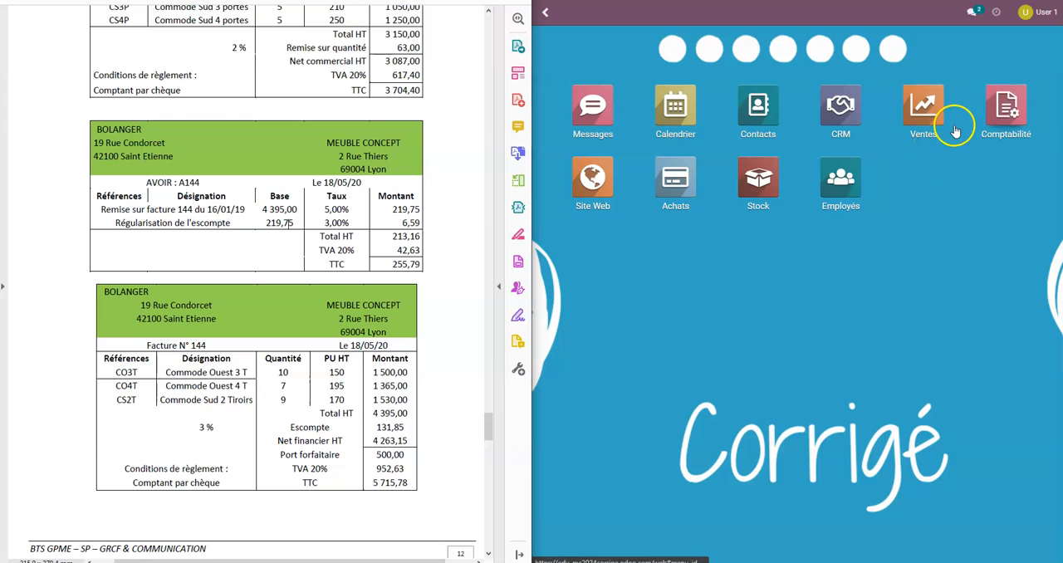
pyautogui.click(1004, 108)
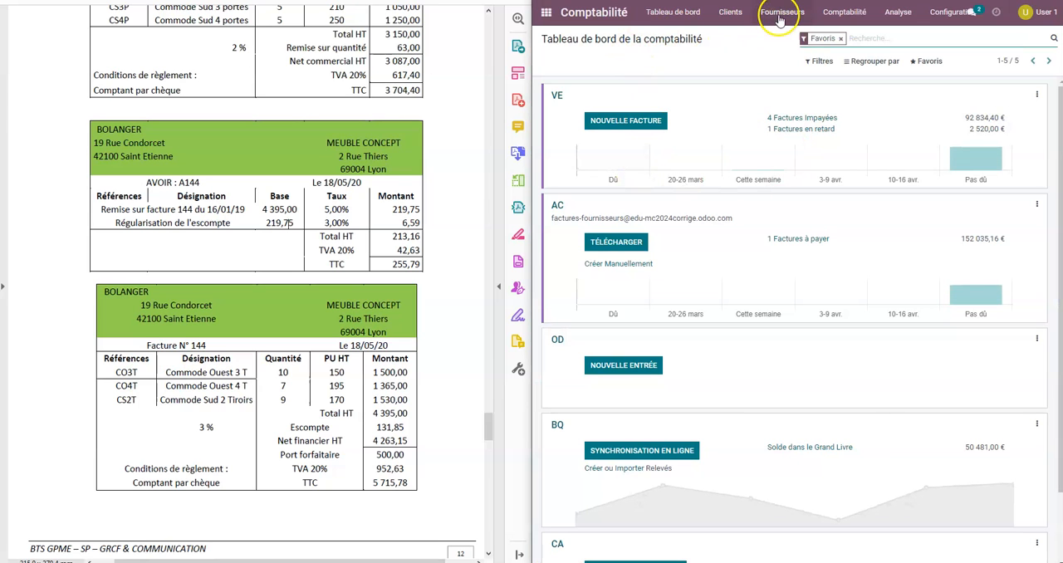
pyautogui.click(780, 13)
pyautogui.click(778, 52)
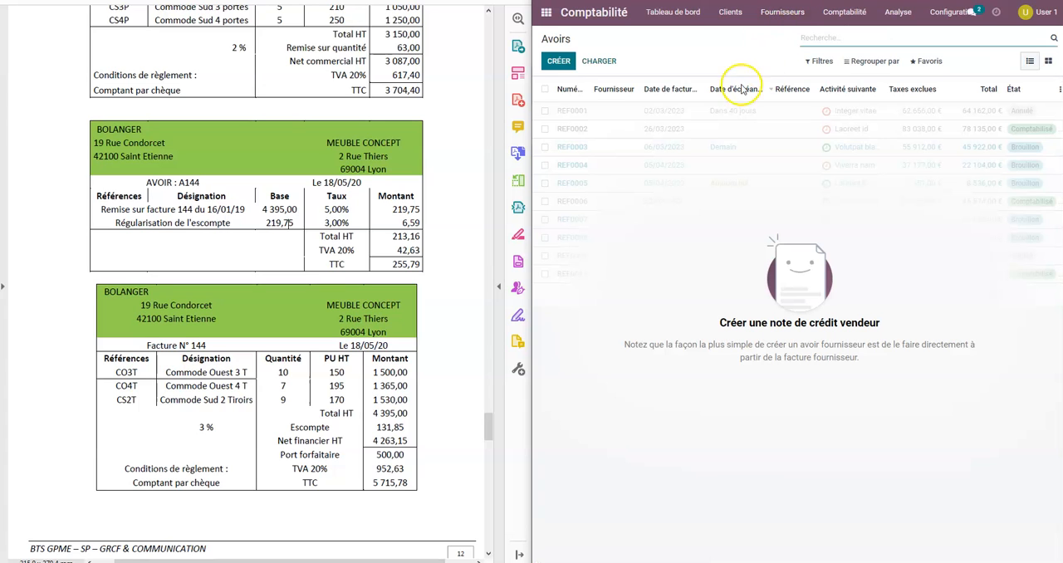
pyautogui.click(565, 68)
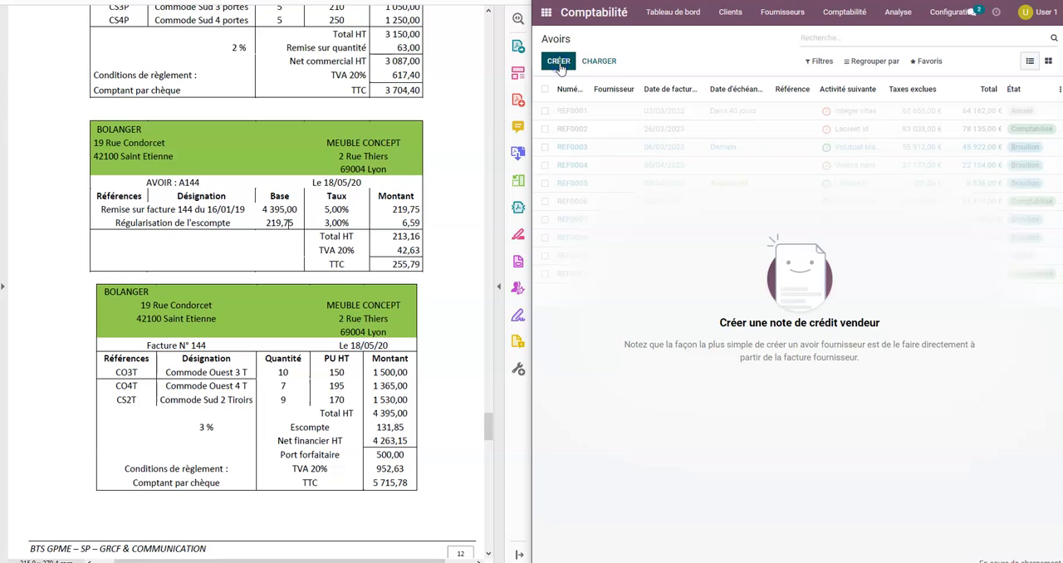
# Set the credit note's supplier to BOLANGER and its invoice date to 18/05/2023.
pyautogui.click(731, 176)
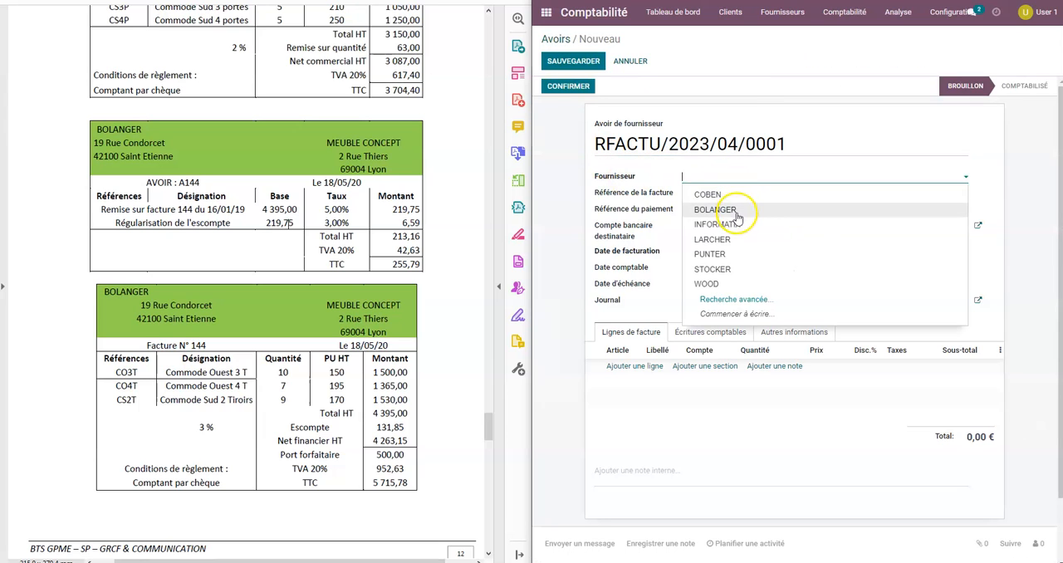
pyautogui.click(737, 209)
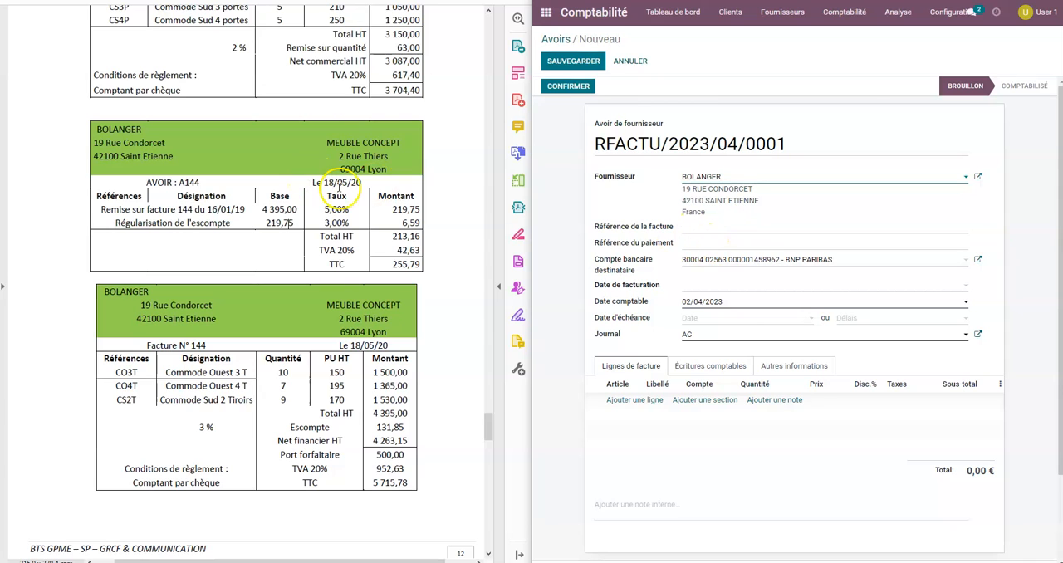
pyautogui.click(716, 287)
pyautogui.click(826, 305)
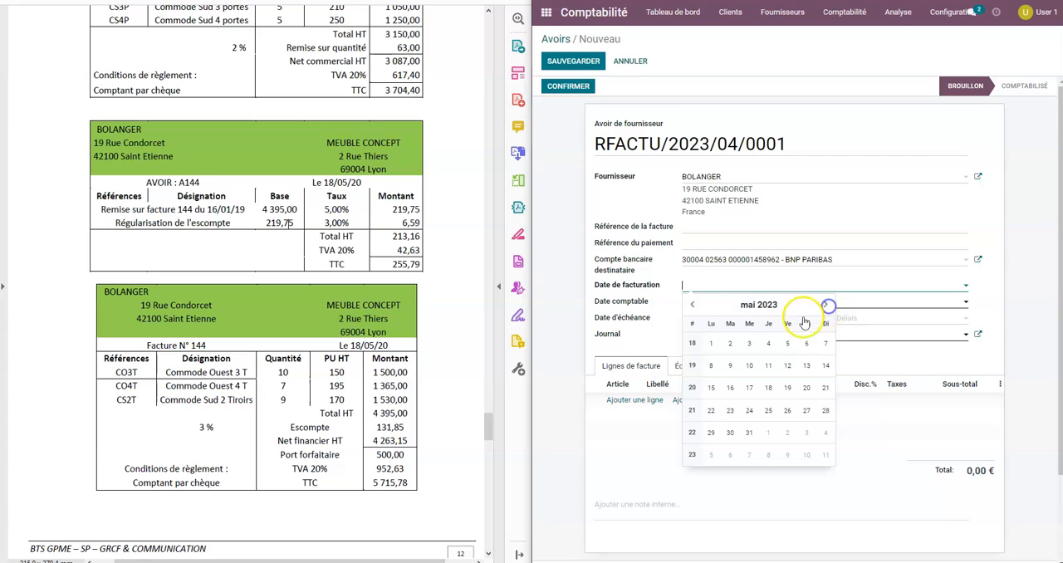
pyautogui.click(768, 388)
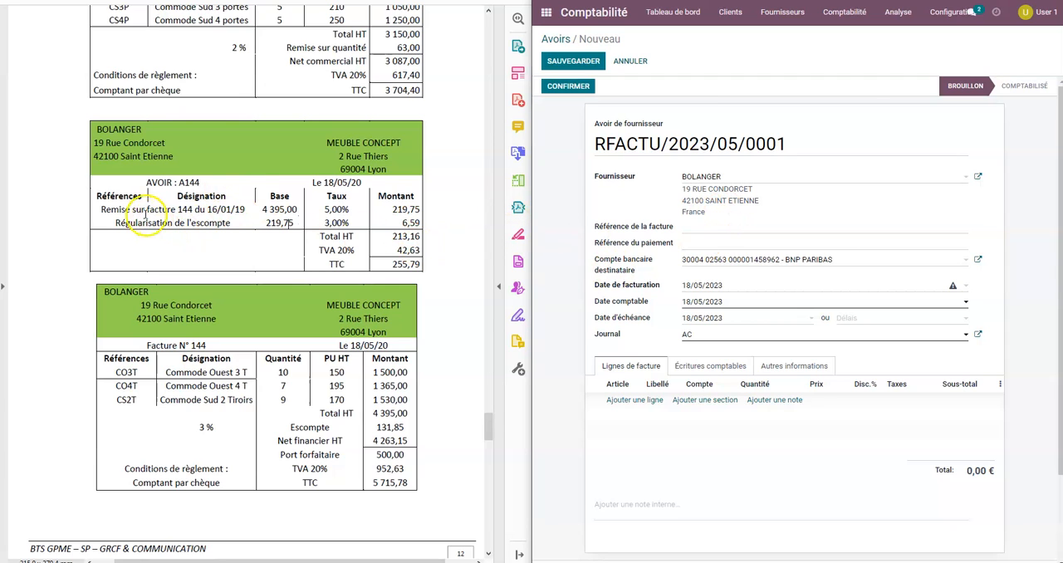
# Add a line labelled "Remise sur facture 144 du 16/01" on account 709700 Rabais, remises et ristournes sur ventes de marchandises.
pyautogui.click(646, 401)
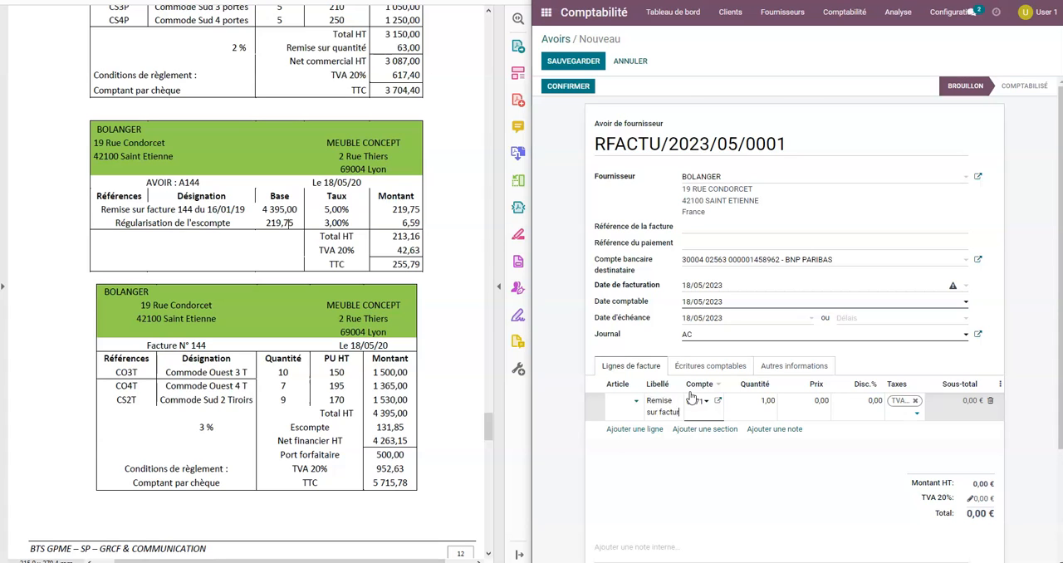
pyautogui.write('e 144')
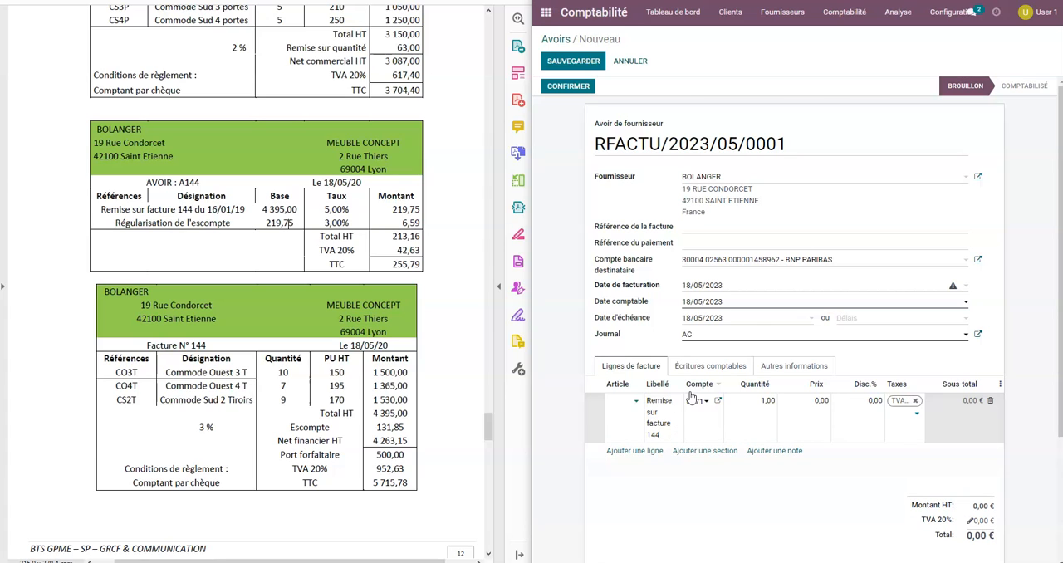
pyautogui.write(' du 16/01')
pyautogui.click(701, 408)
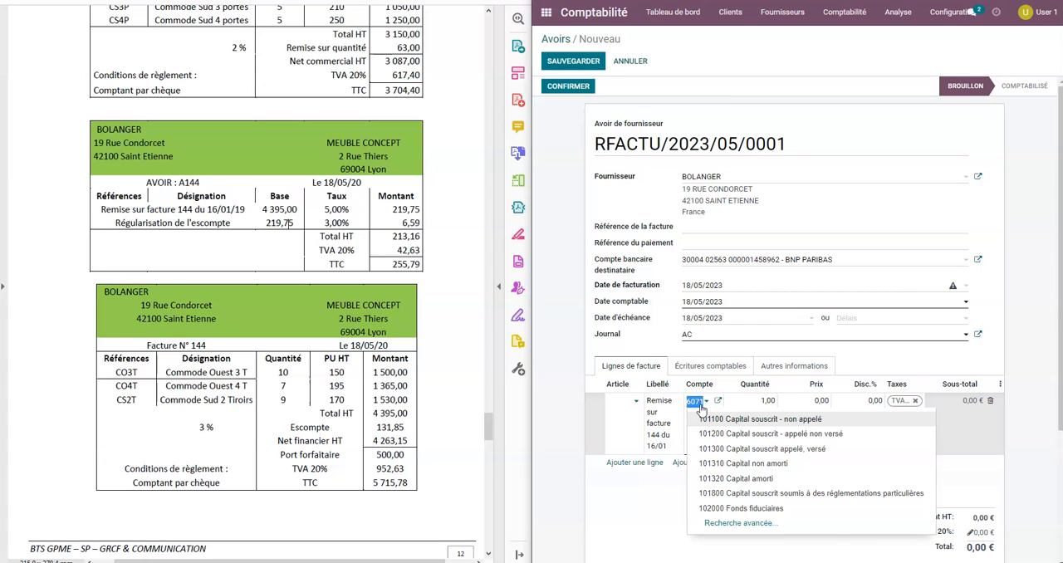
pyautogui.write('709')
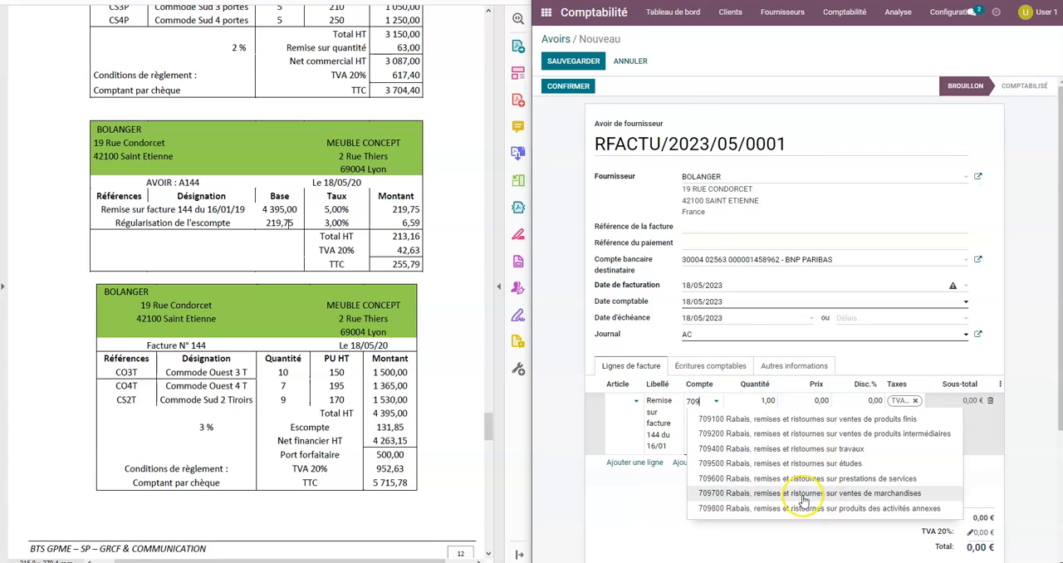
pyautogui.click(777, 494)
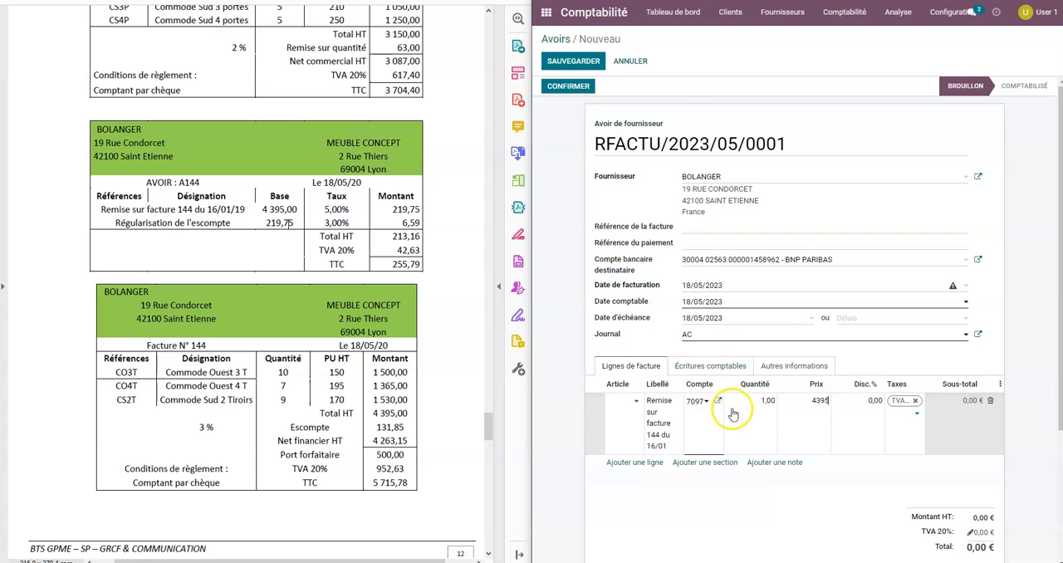
# Give the Remise line a price of 4 395,00 and a quantity of 0,05, and hide the Disc.% column.
pyautogui.click(764, 402)
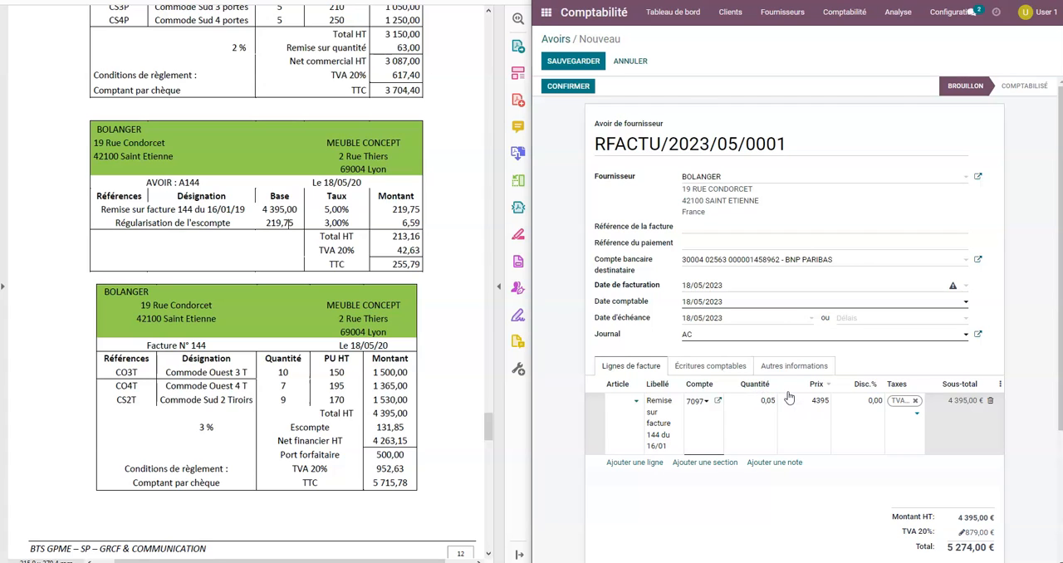
pyautogui.click(818, 402)
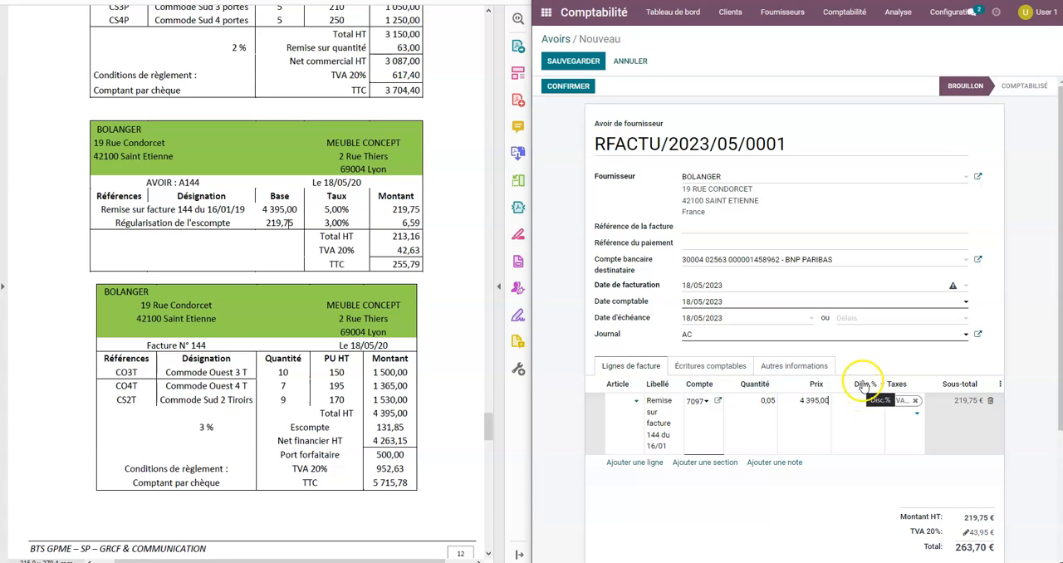
pyautogui.click(1001, 385)
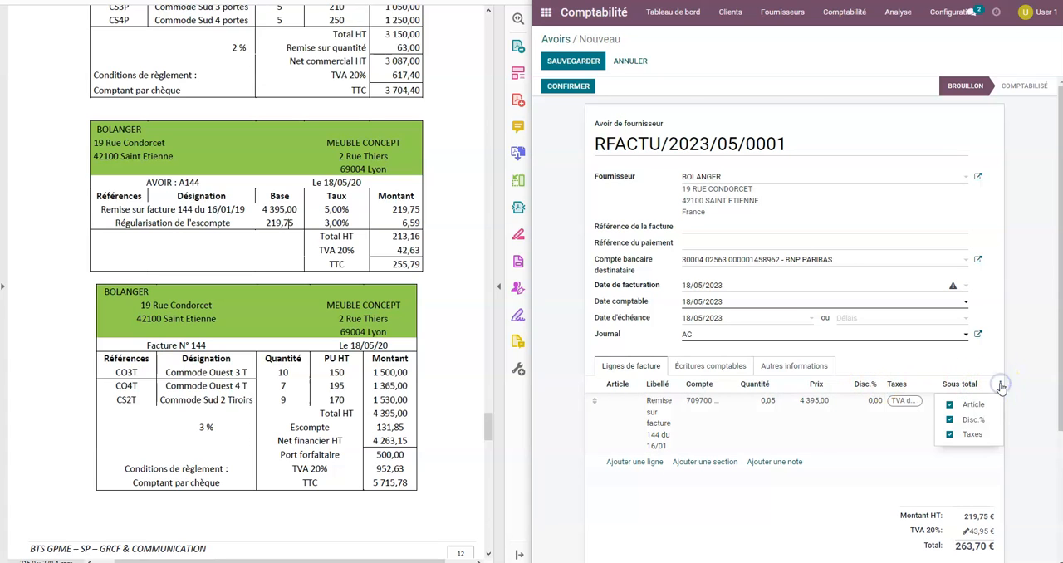
pyautogui.click(951, 419)
pyautogui.click(926, 359)
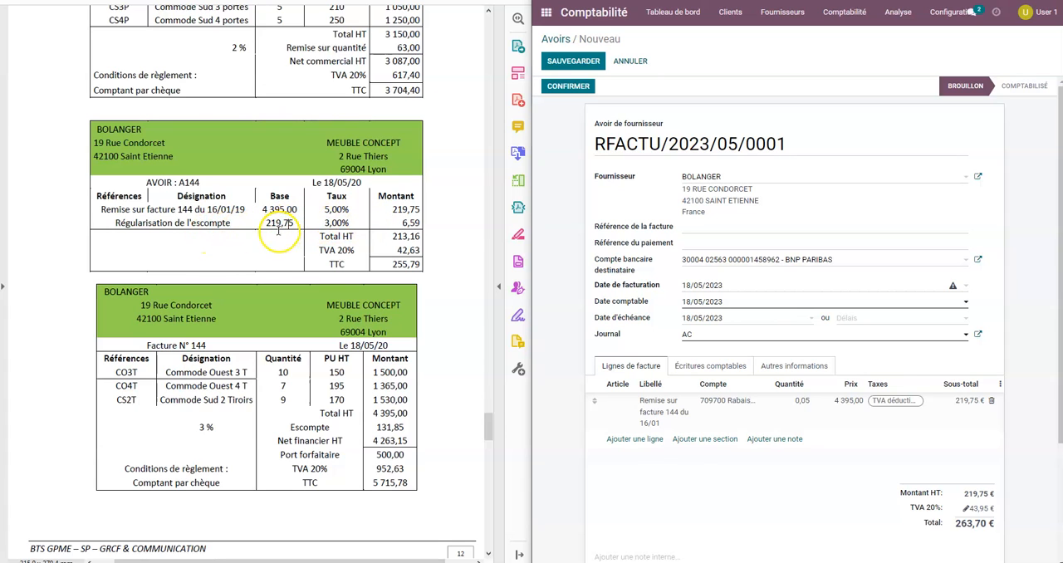
# Add a second line labelled "Régularisation d'escompte" on account 765000 Escomptes obtenus.
pyautogui.click(633, 439)
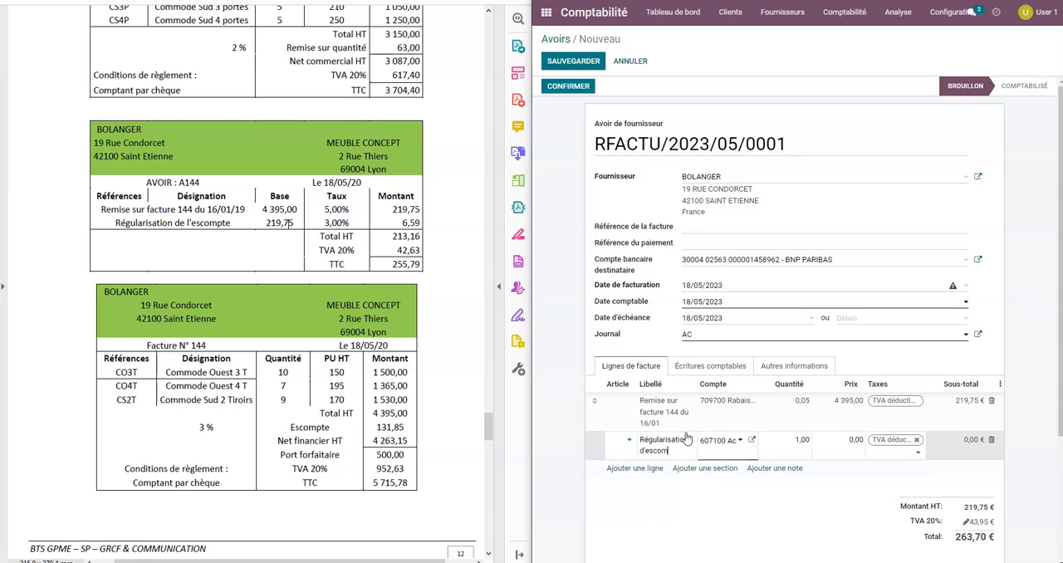
pyautogui.press('Tab')
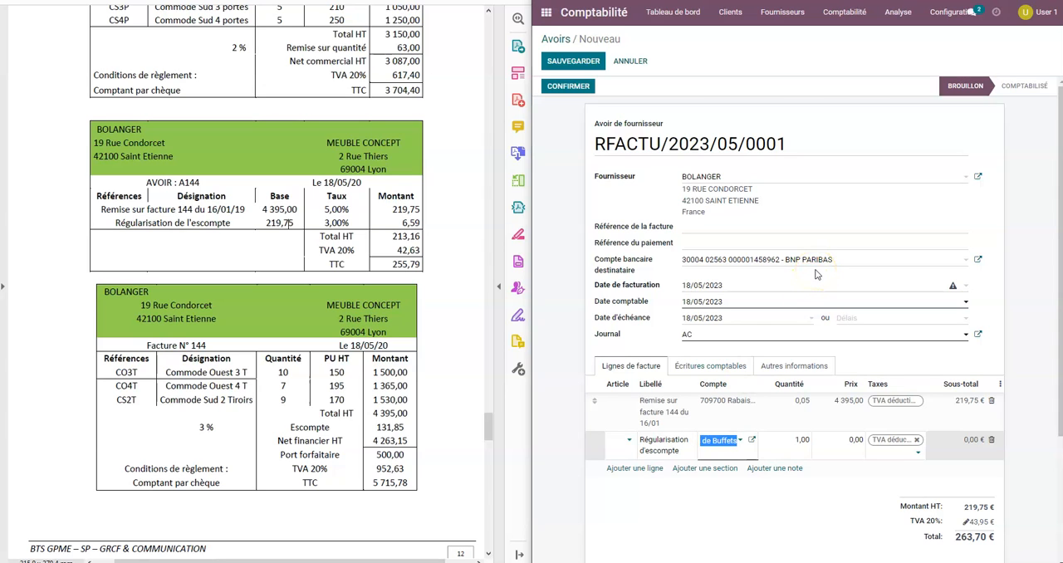
pyautogui.write('765')
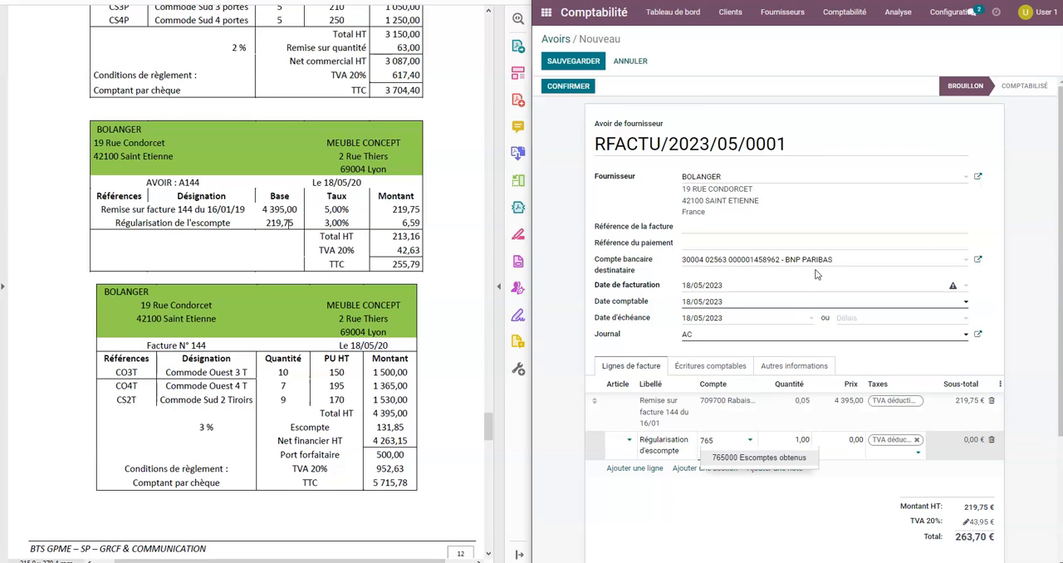
pyautogui.click(749, 457)
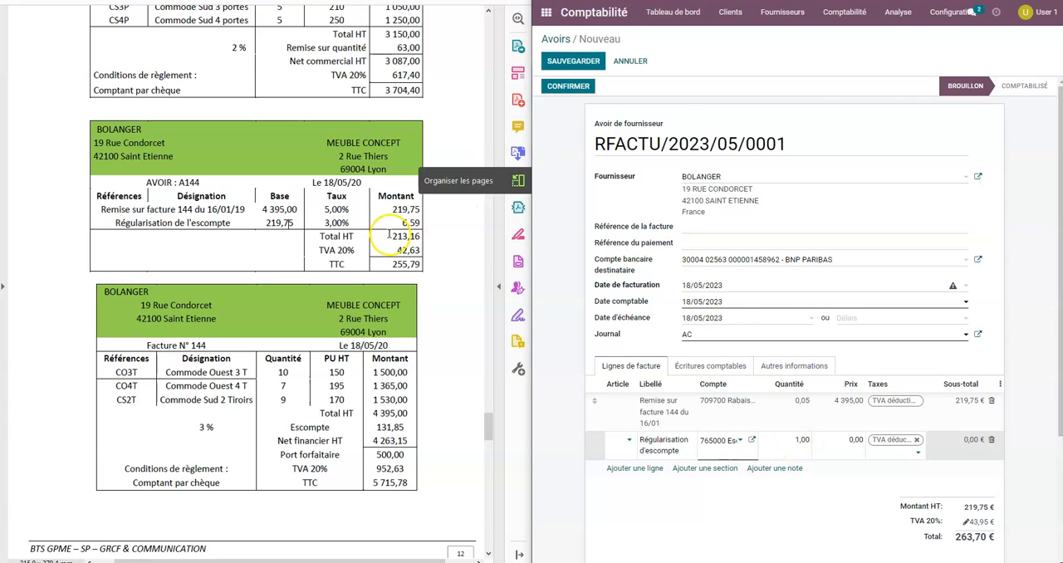
# Set the Régularisation d'escompte line's price to 219,75 and its quantity to 0,03.
pyautogui.click(851, 440)
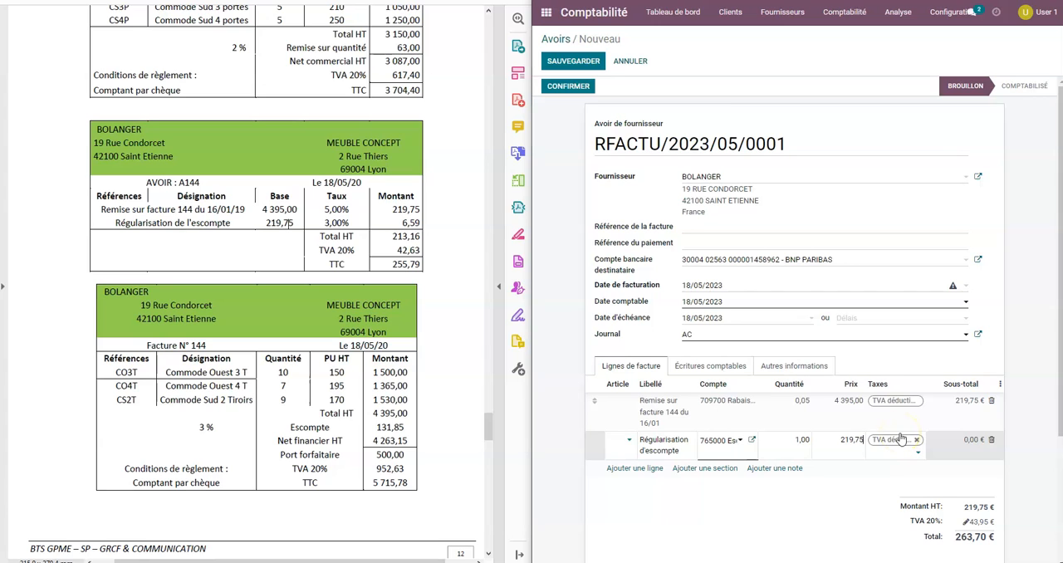
pyautogui.click(789, 442)
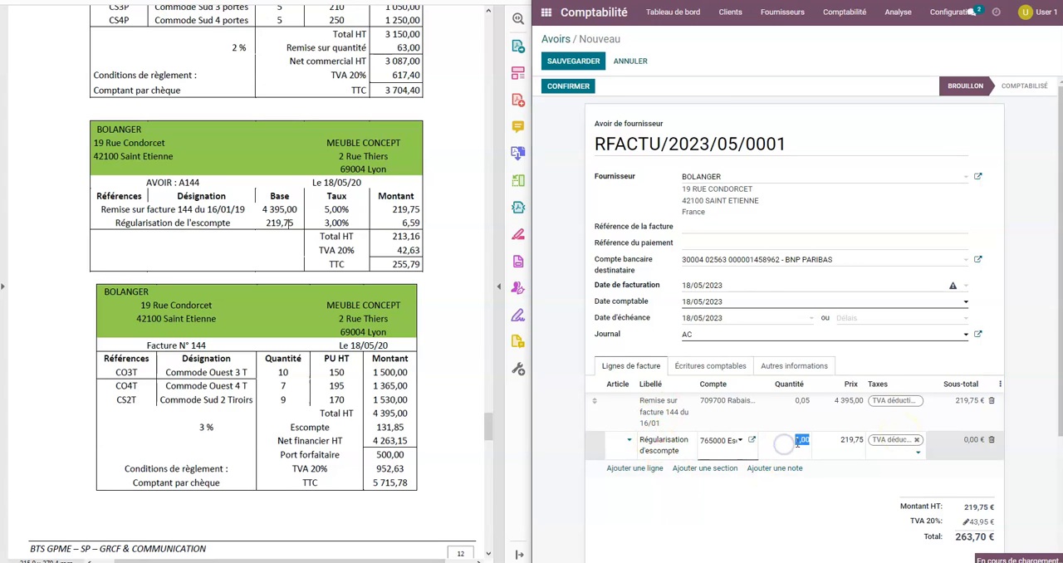
pyautogui.write('0,03')
pyautogui.press('Tab')
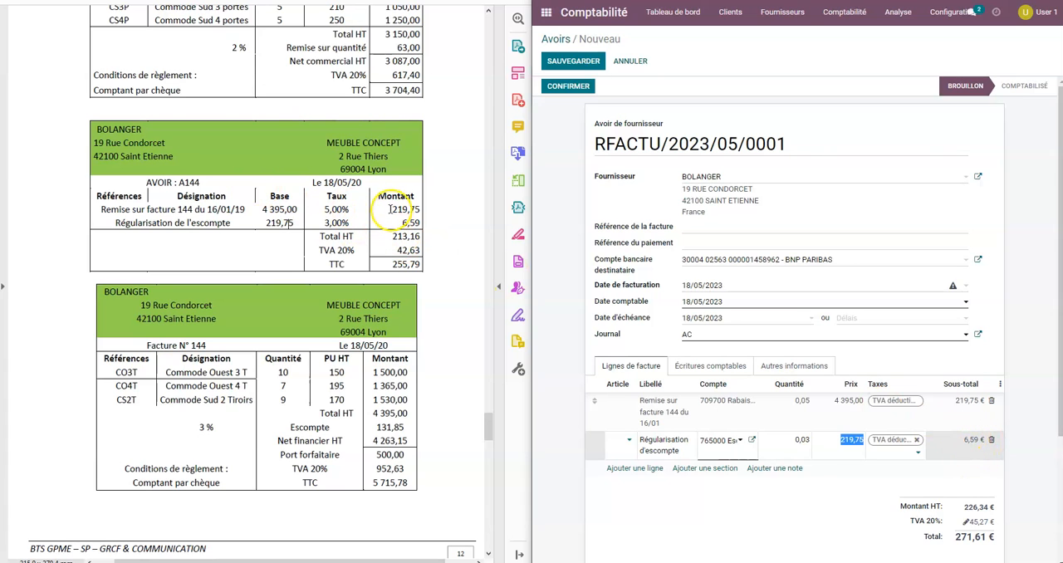
# Compare the line amounts with credit note A144 and set the Régularisation d'escompte line's quantity to -0,03.
pyautogui.moveTo(392, 209); pyautogui.dragTo(423, 211)
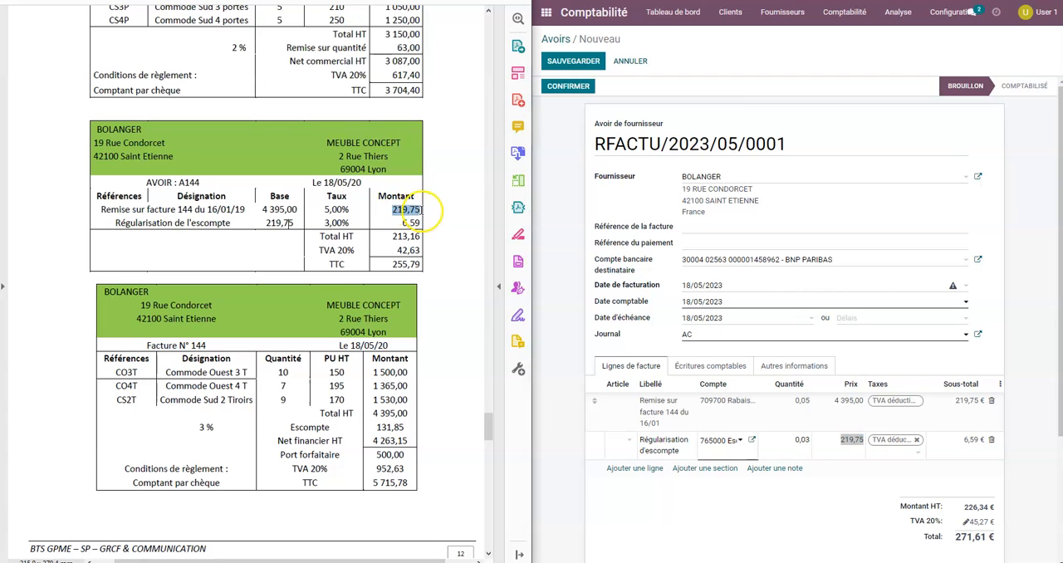
pyautogui.click(430, 218)
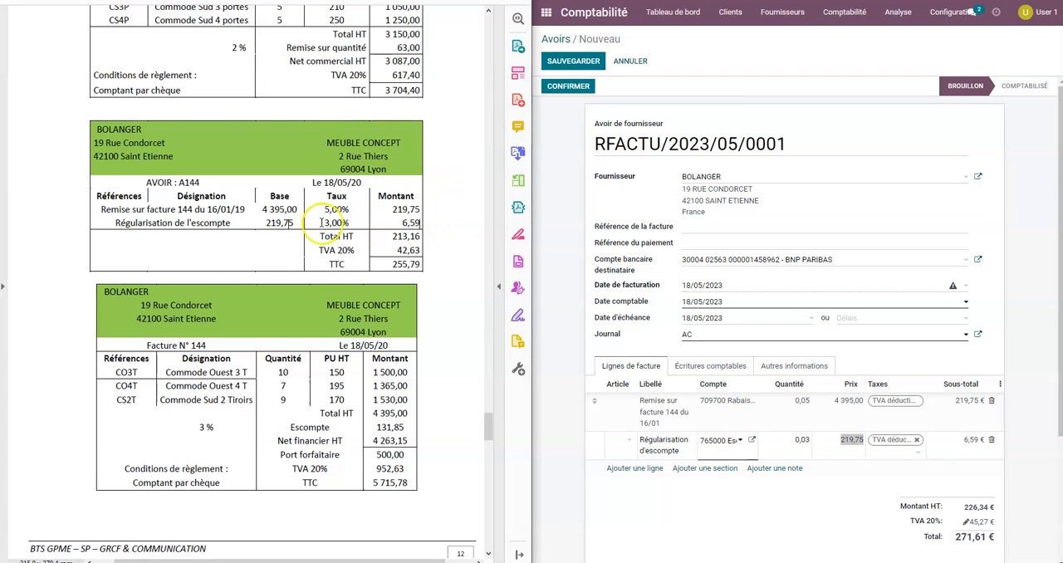
pyautogui.moveTo(391, 224); pyautogui.dragTo(429, 224)
pyautogui.click(430, 236)
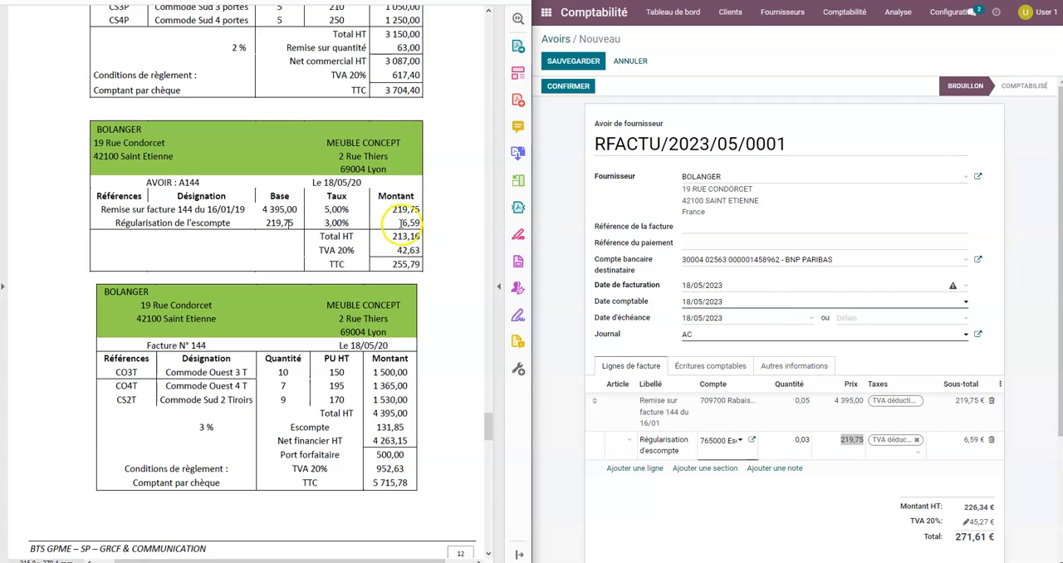
pyautogui.click(799, 440)
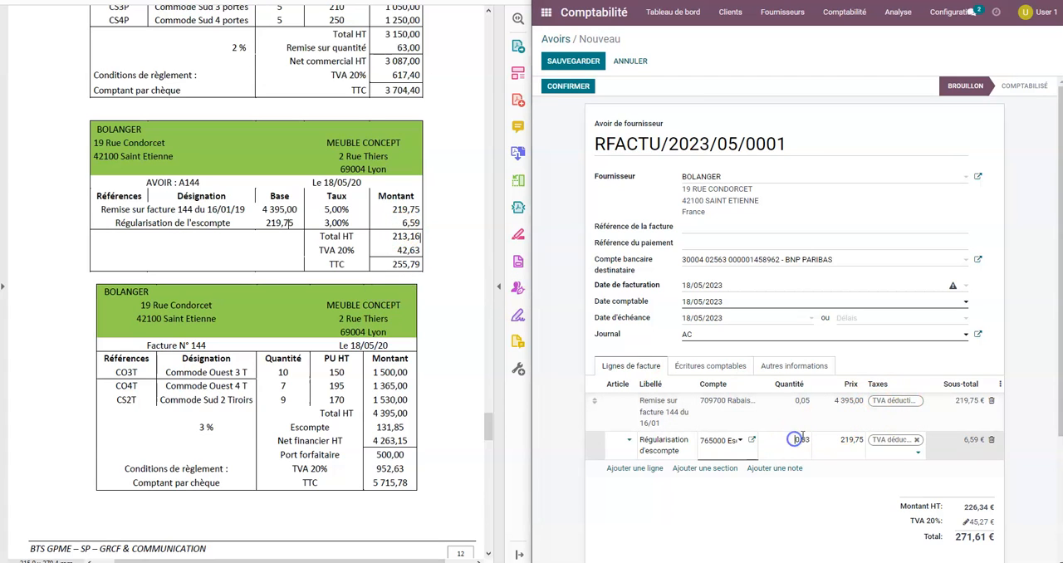
pyautogui.click(831, 439)
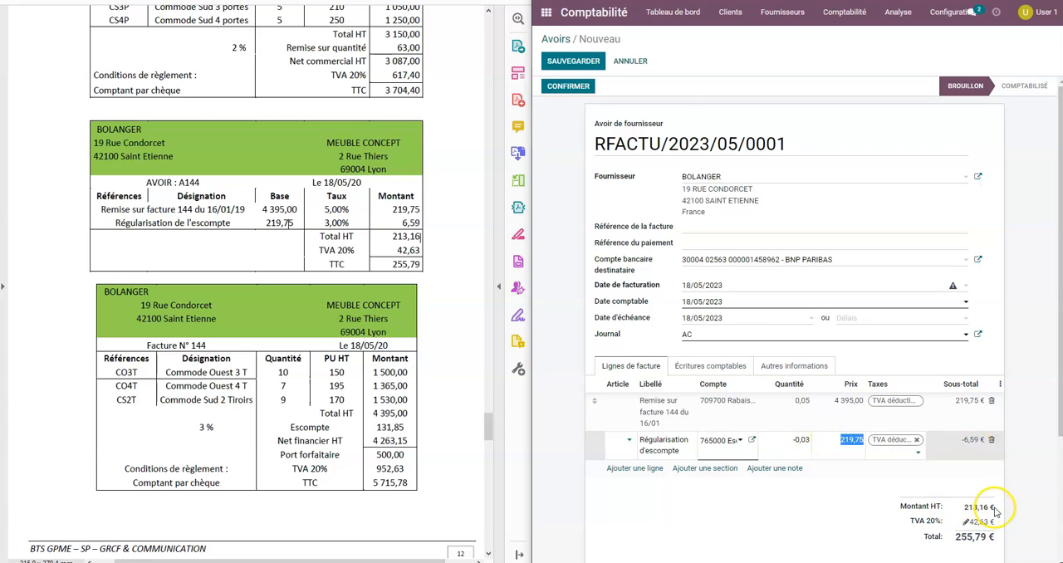
# Check the credit note's totals and its accounting entries, and save it.
pyautogui.scroll(-1, 1008, 495)
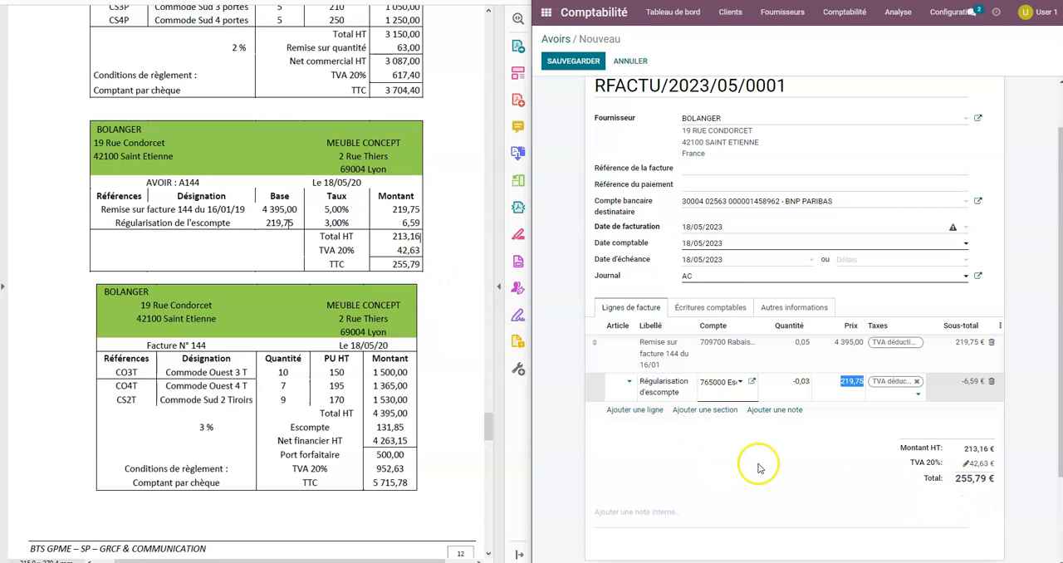
pyautogui.click(719, 314)
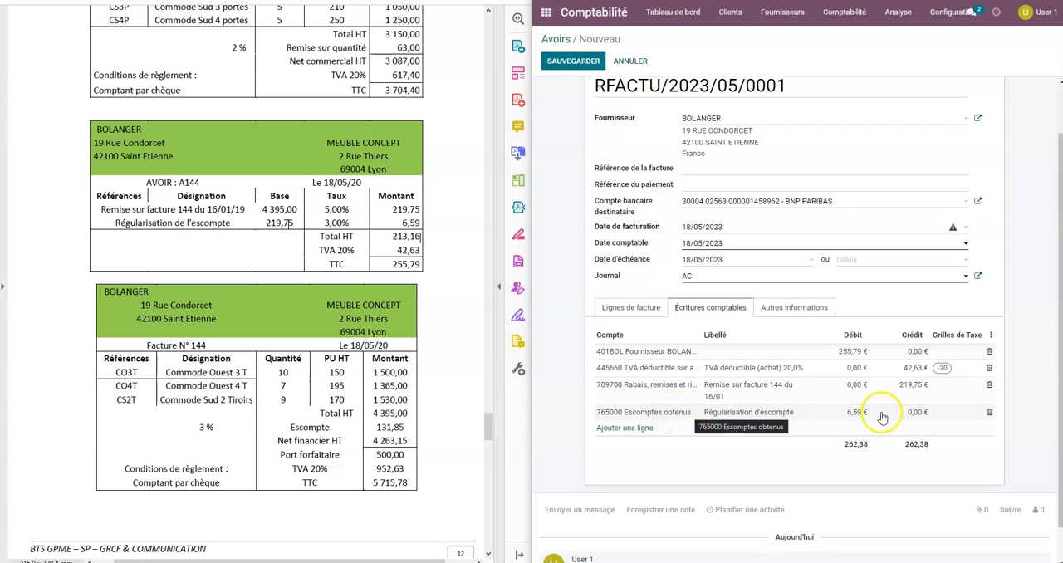
pyautogui.scroll(2, 664, 274)
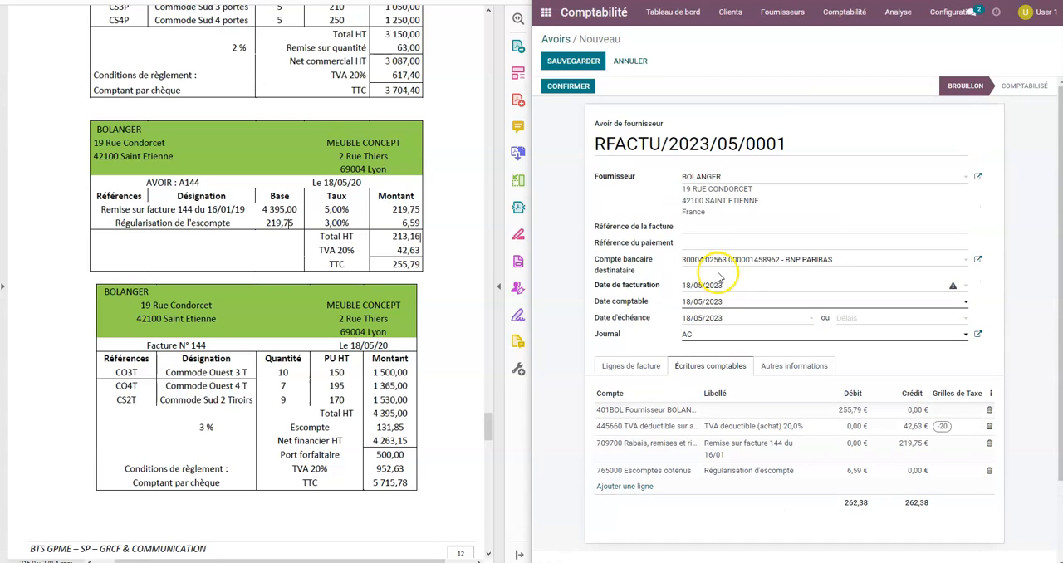
pyautogui.click(573, 61)
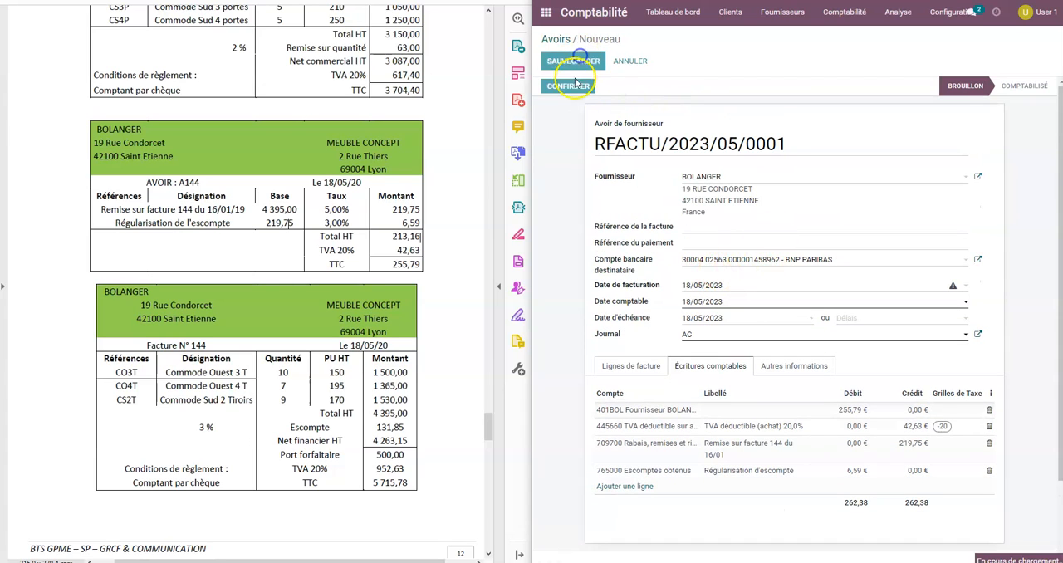